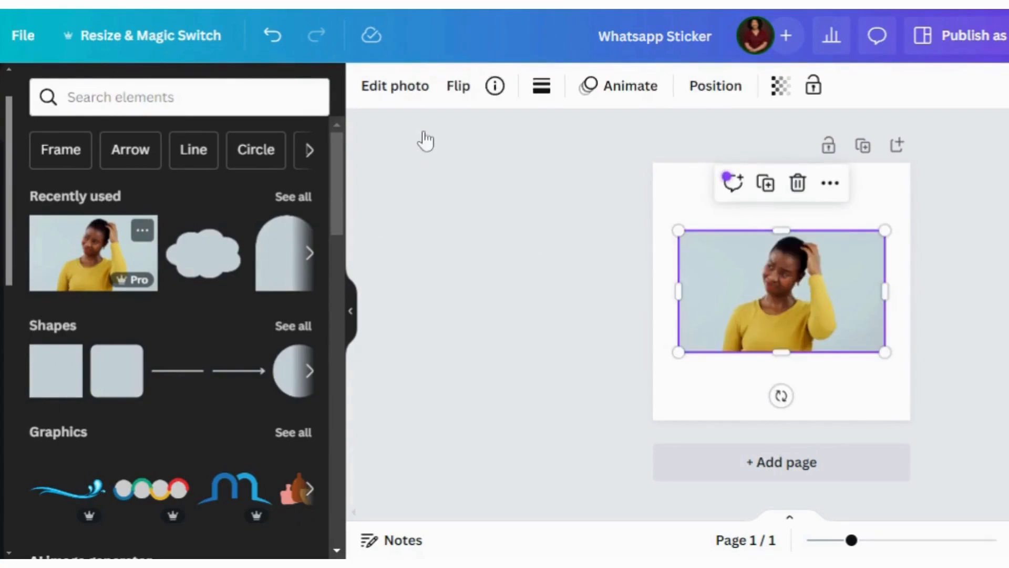
Step: Remove the background from the woman's photo with BG Remover and enlarge the cut-out on the page
click(398, 90)
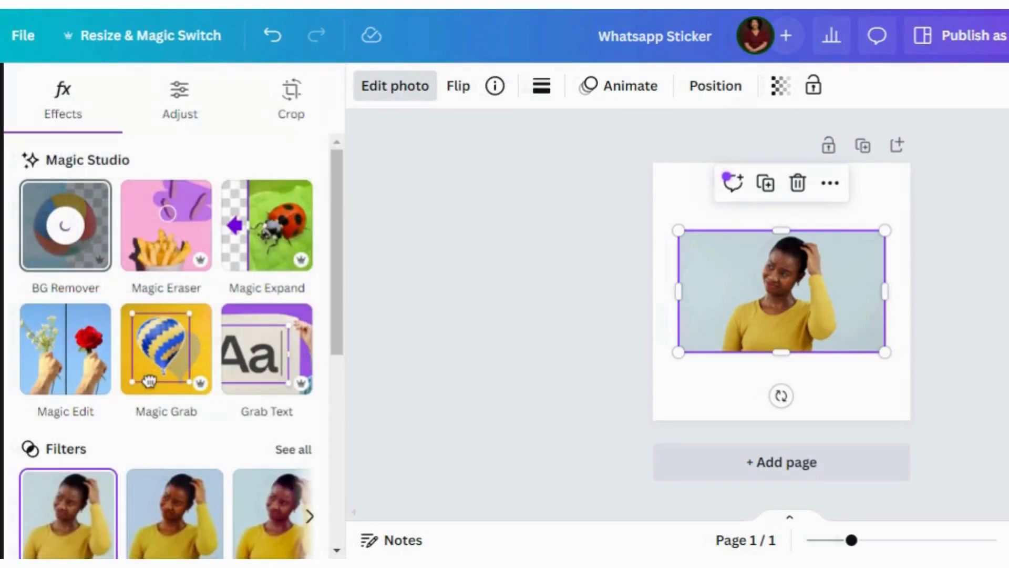
drag(777, 316, 736, 255)
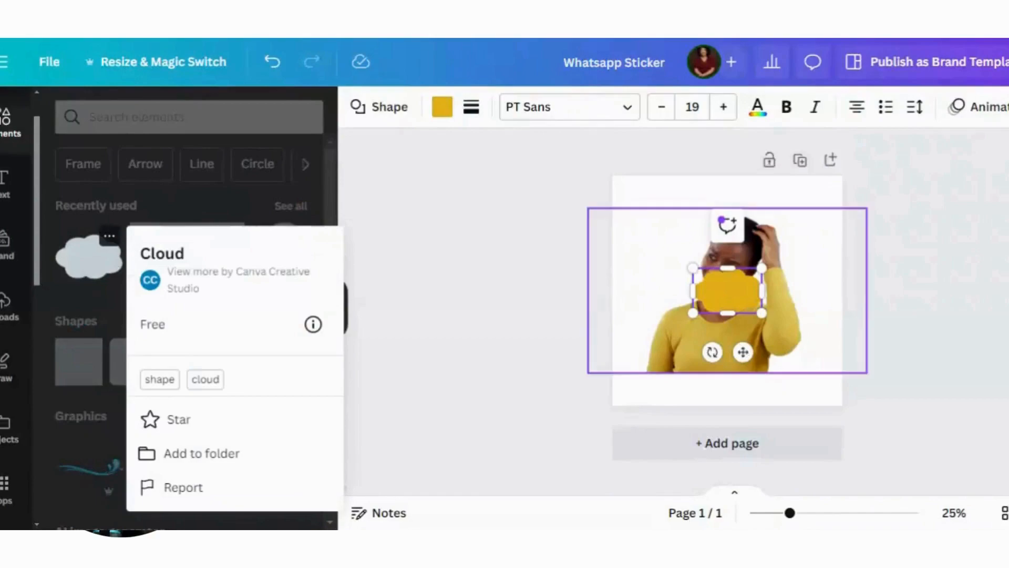
Step: Delete the yellow cloud shape and add a Round Speech Bubble shape to the page instead
drag(743, 352, 701, 259)
key(Delete)
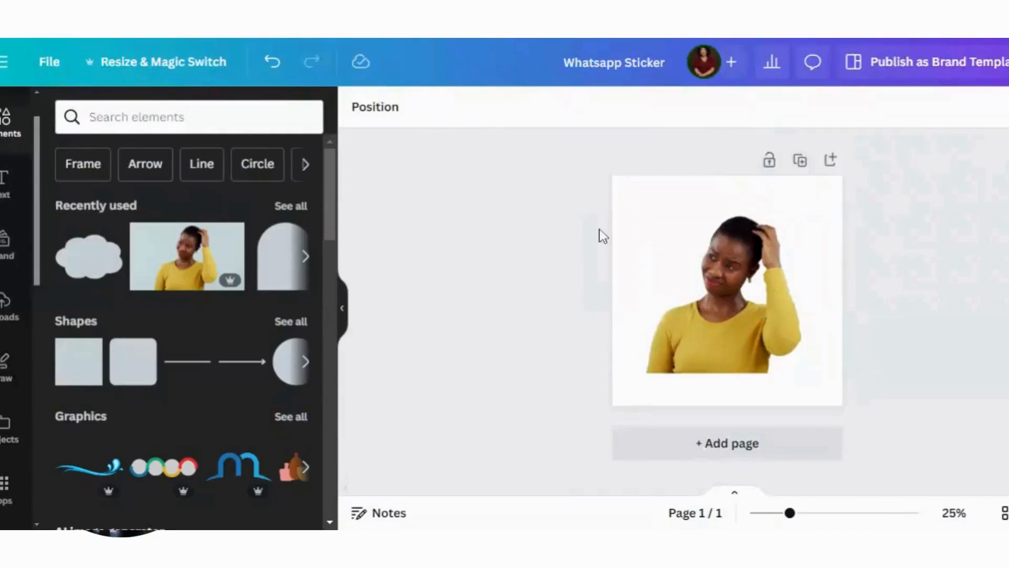
click(290, 322)
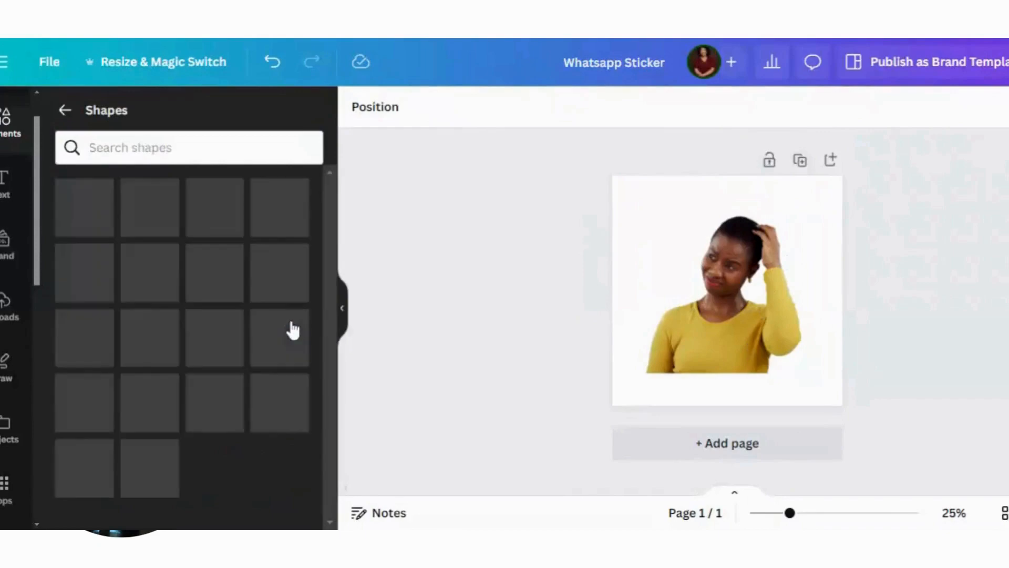
drag(326, 332, 331, 514)
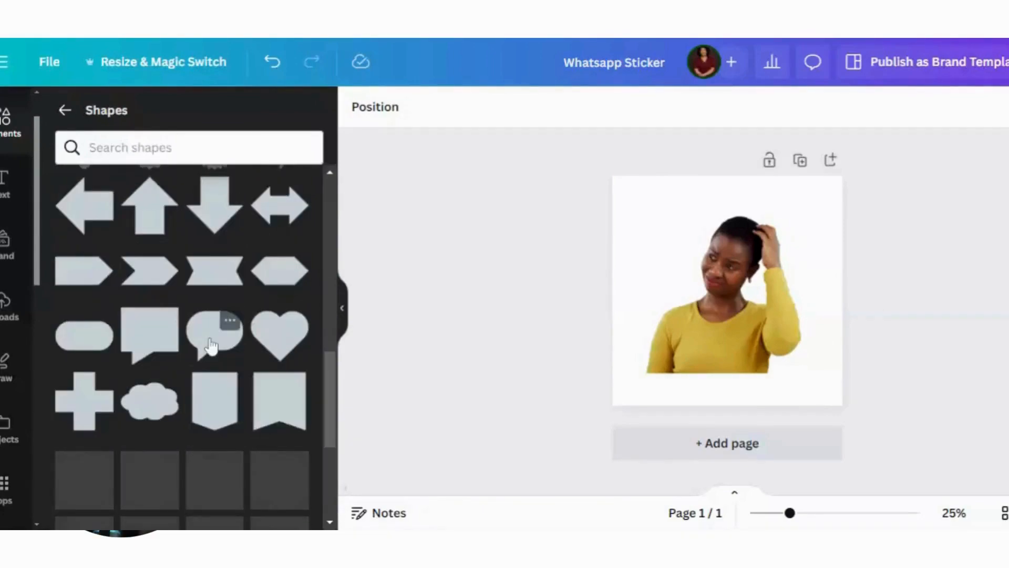
click(211, 345)
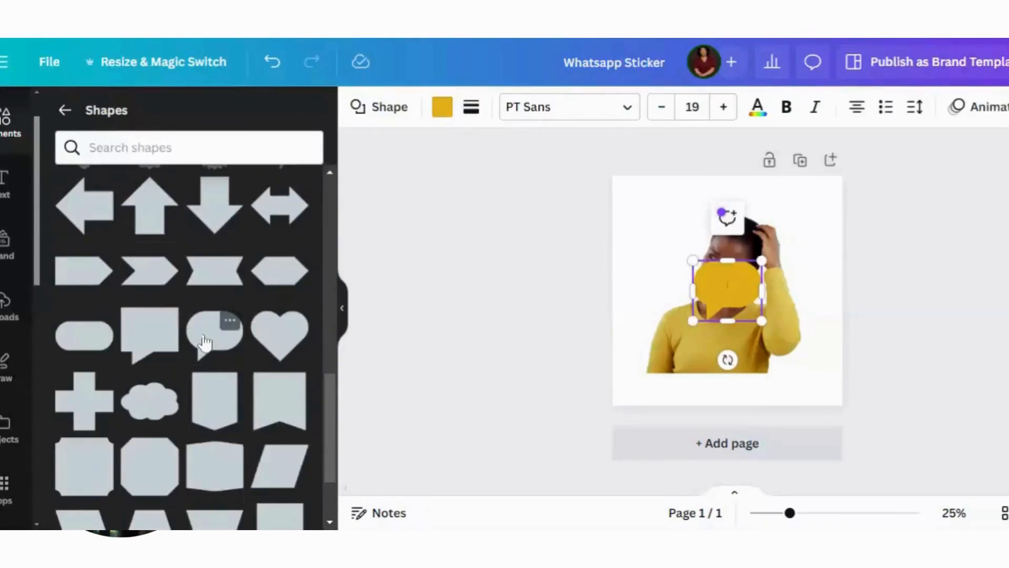
click(229, 323)
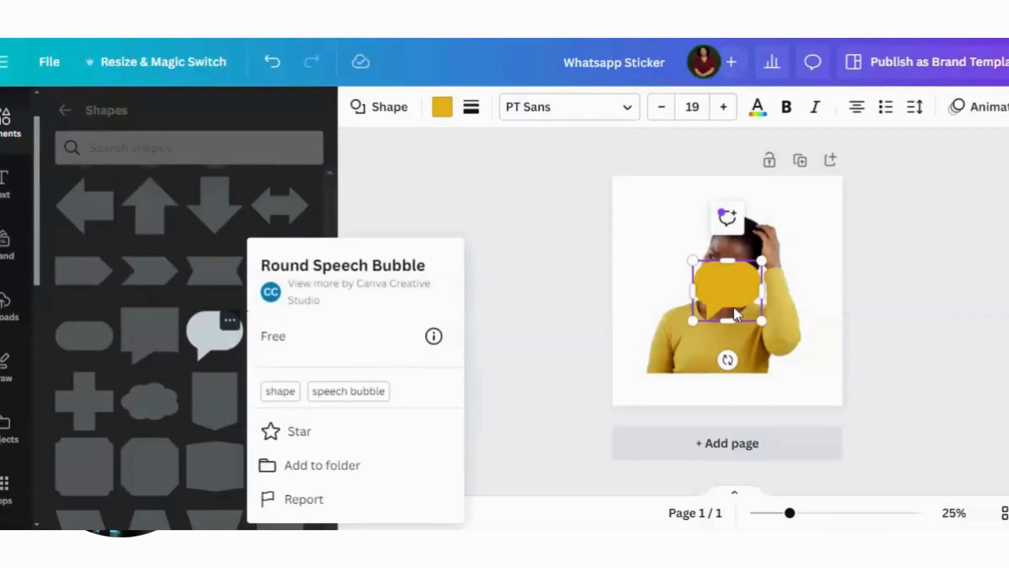
Step: Place the speech bubble just above the woman's head, make it wide and short, scale it down and tilt it slightly counterclockwise
drag(734, 294, 796, 220)
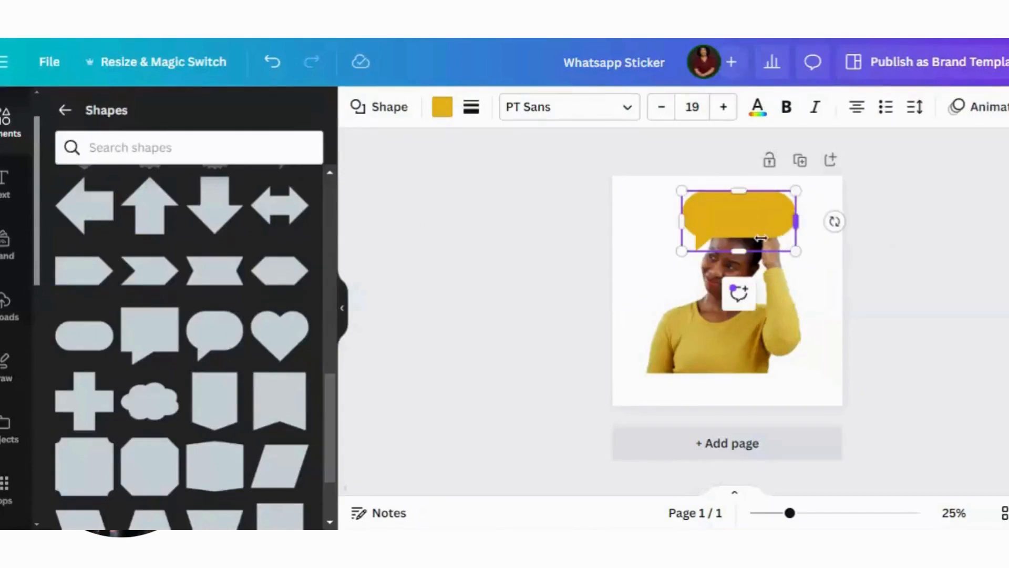
drag(739, 251, 742, 246)
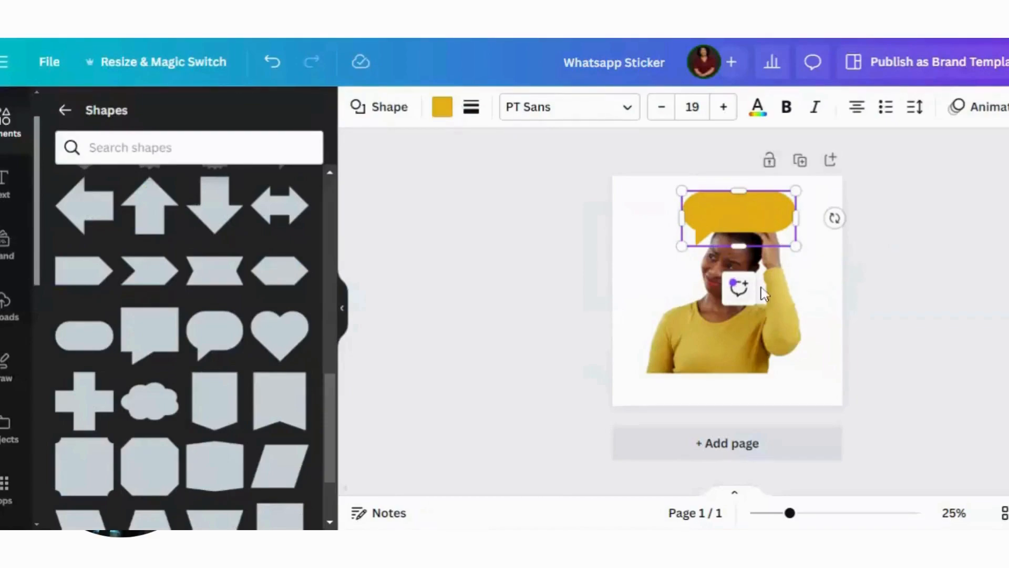
drag(794, 245, 712, 211)
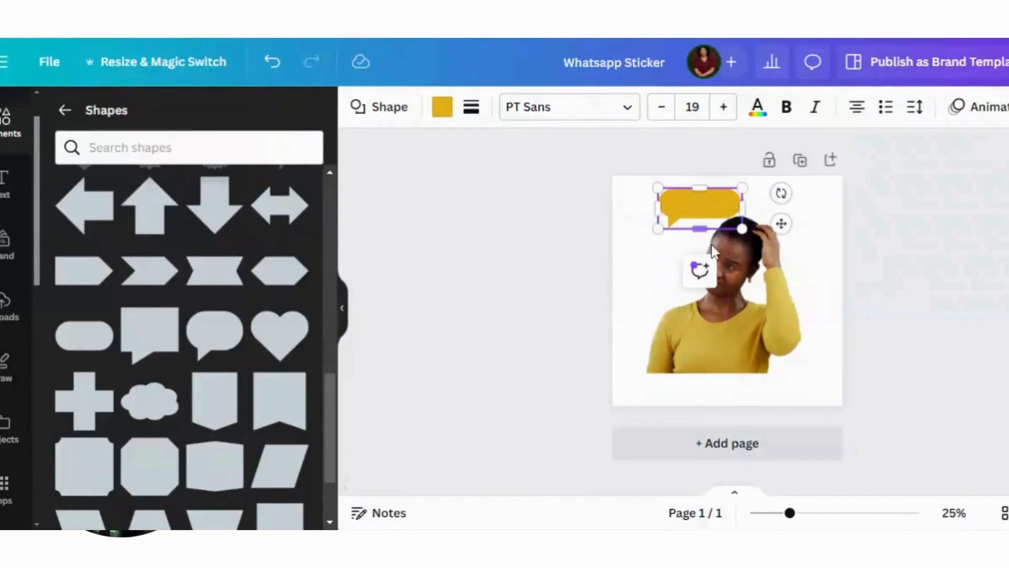
drag(782, 193, 775, 181)
drag(699, 213, 694, 220)
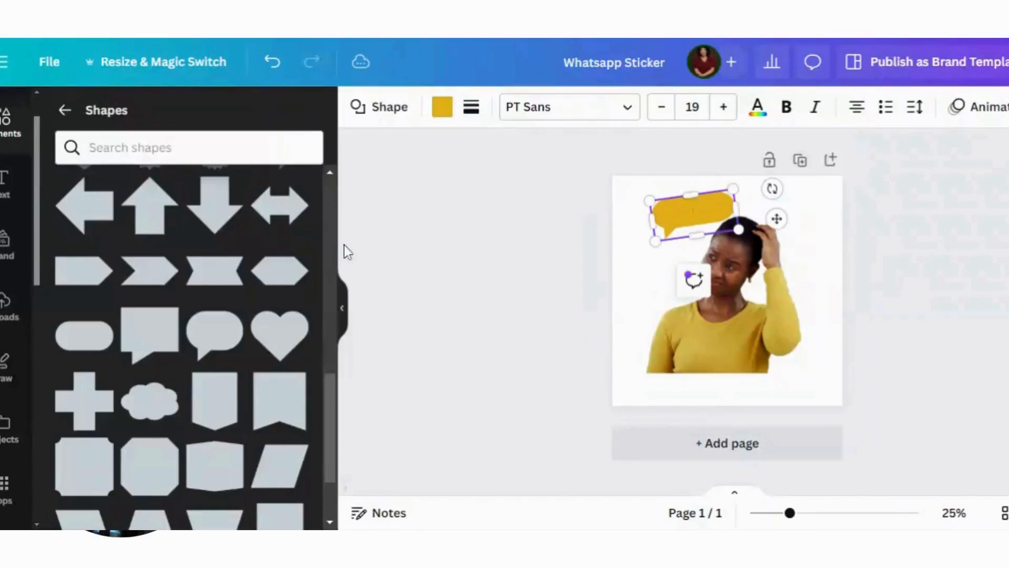
click(8, 192)
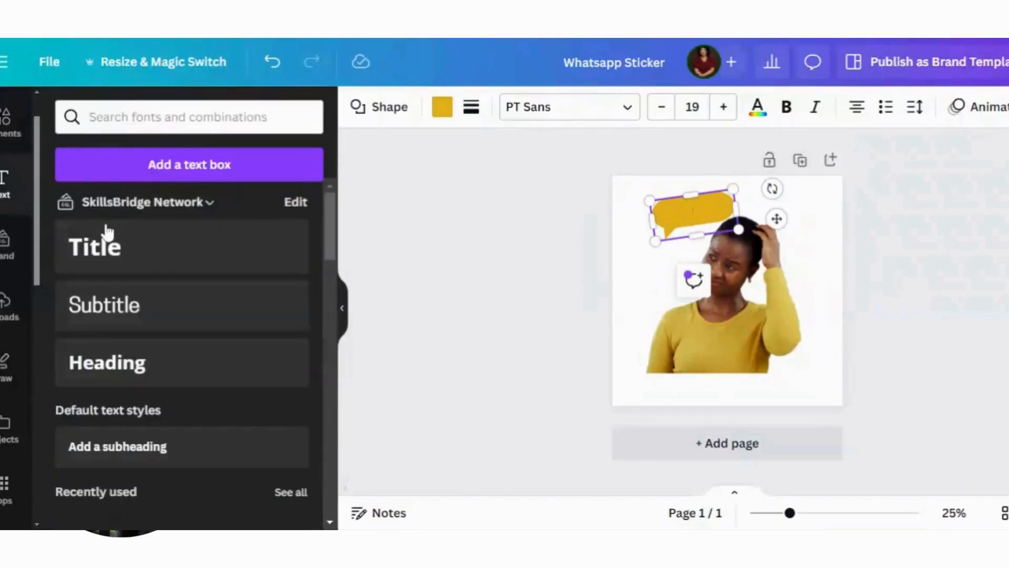
click(135, 243)
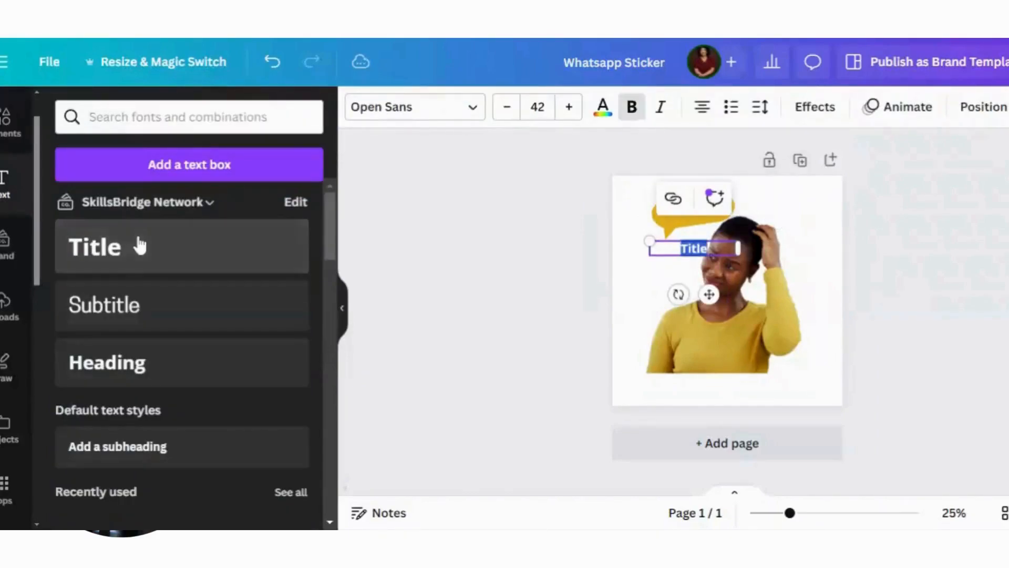
text(You)
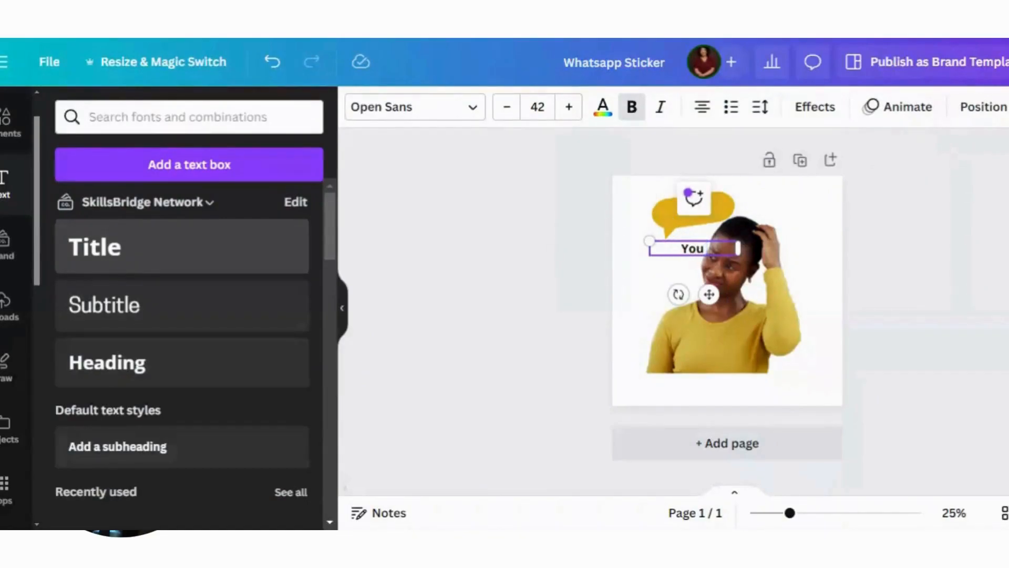
text( Say?)
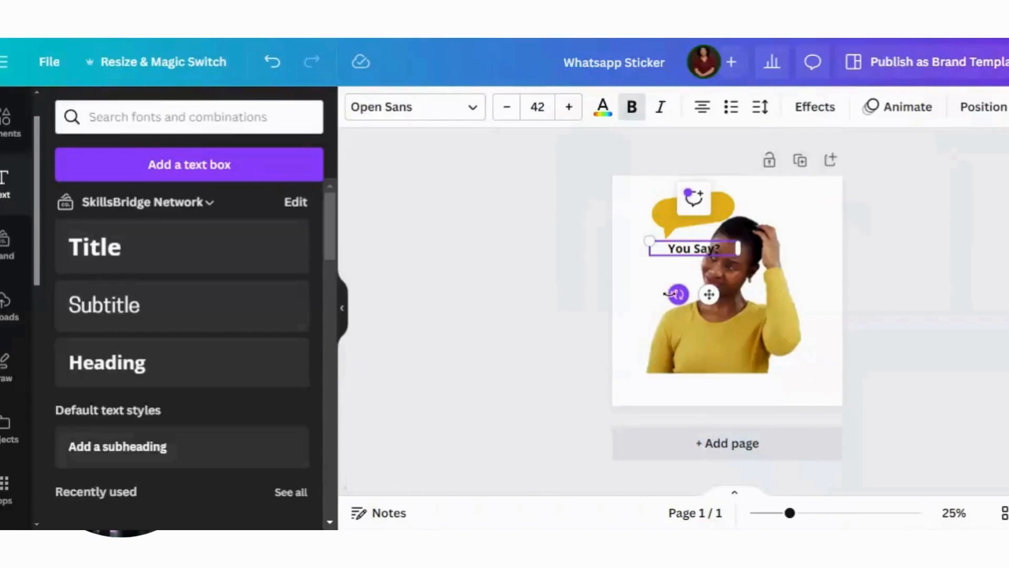
drag(678, 295, 685, 295)
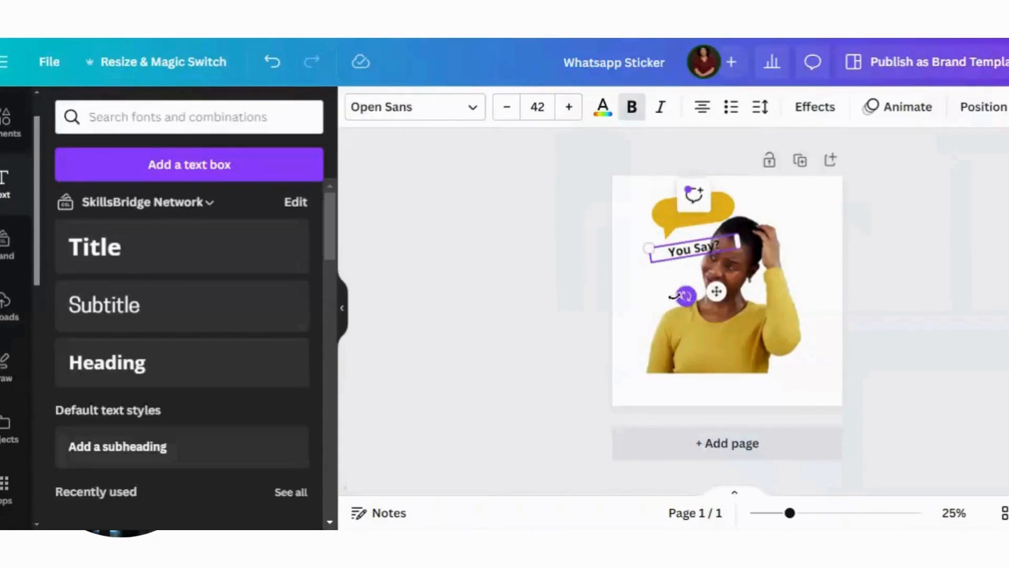
click(614, 296)
click(681, 256)
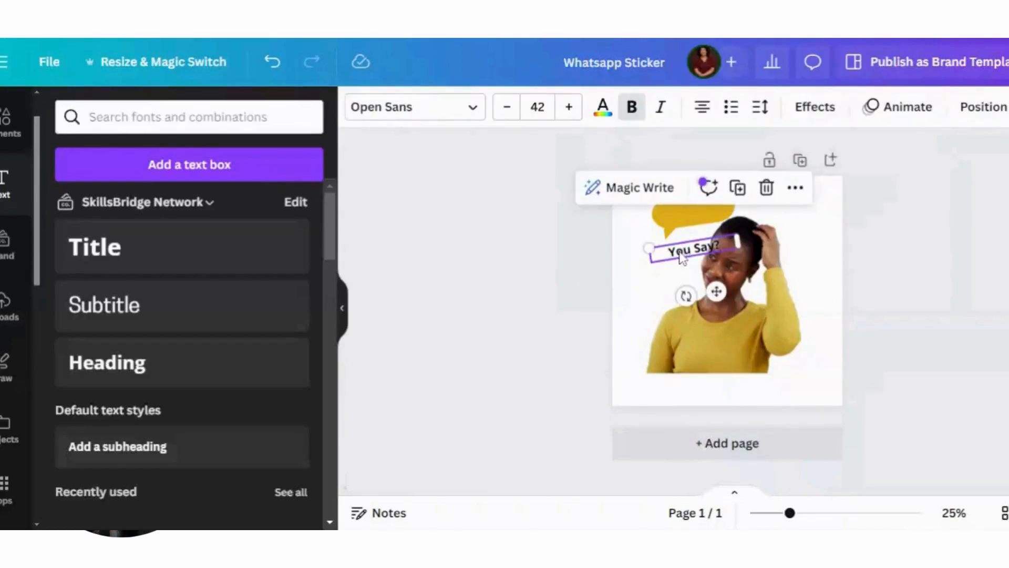
key(Delete)
Step: Add the text "YOU SAY?" inside the speech bubble and format it in bold at font size 42
click(705, 201)
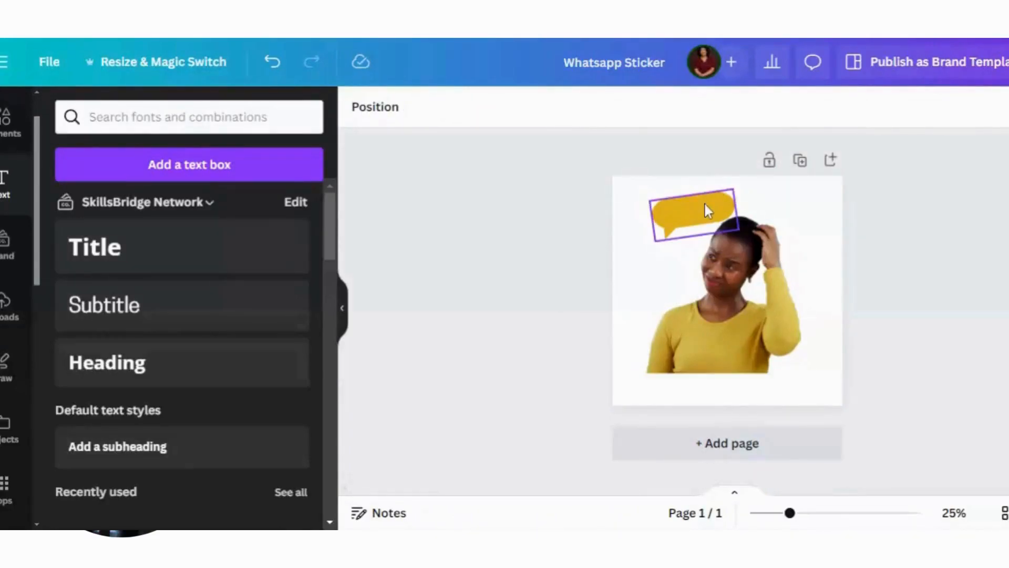
double_click(705, 205)
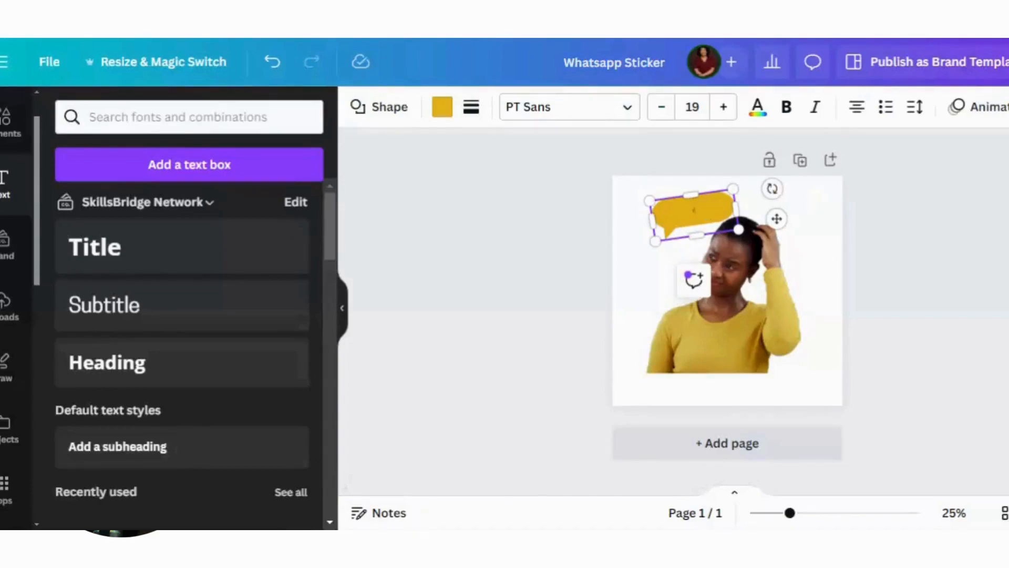
text(YOU SAY?)
click(723, 109)
click(723, 110)
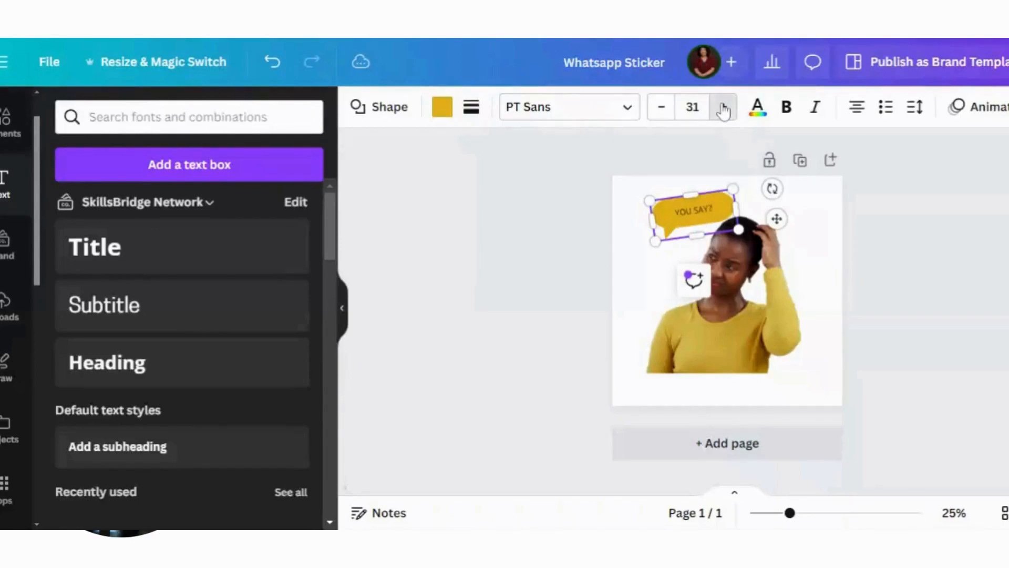
click(723, 109)
click(723, 110)
click(723, 109)
click(724, 110)
click(787, 109)
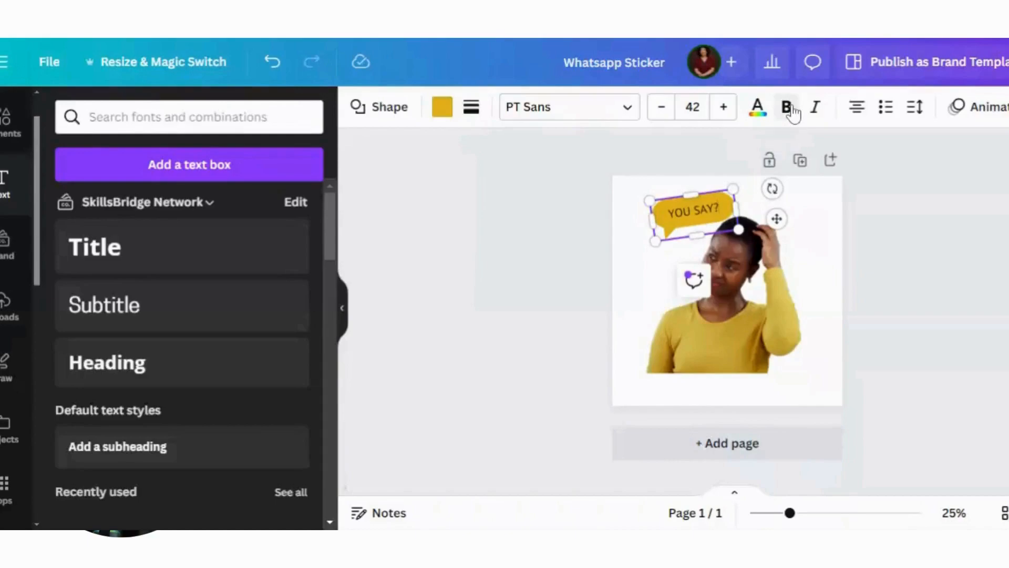
click(535, 273)
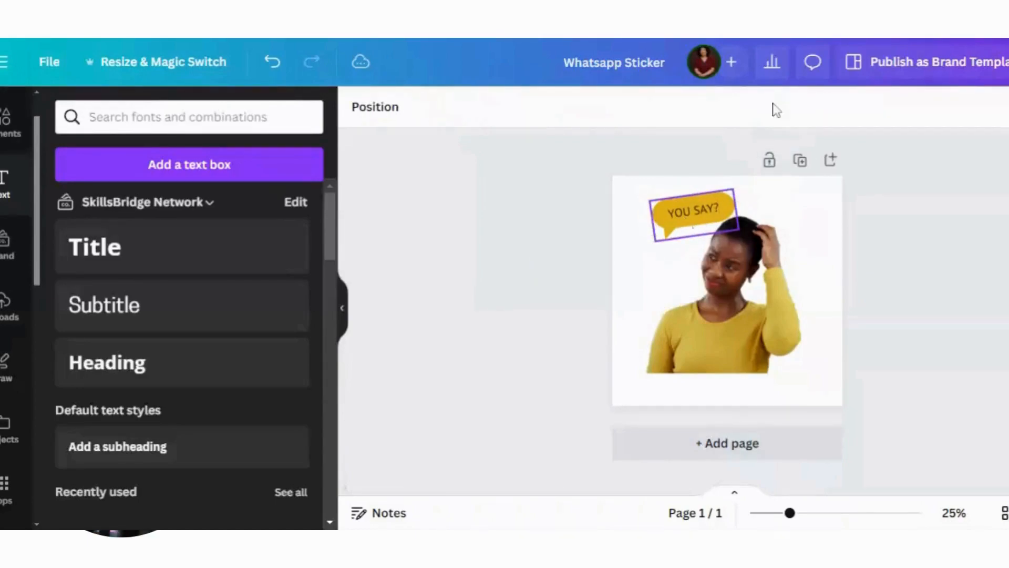
click(483, 308)
Step: Download the sticker design as a PNG with a transparent background
click(1008, 62)
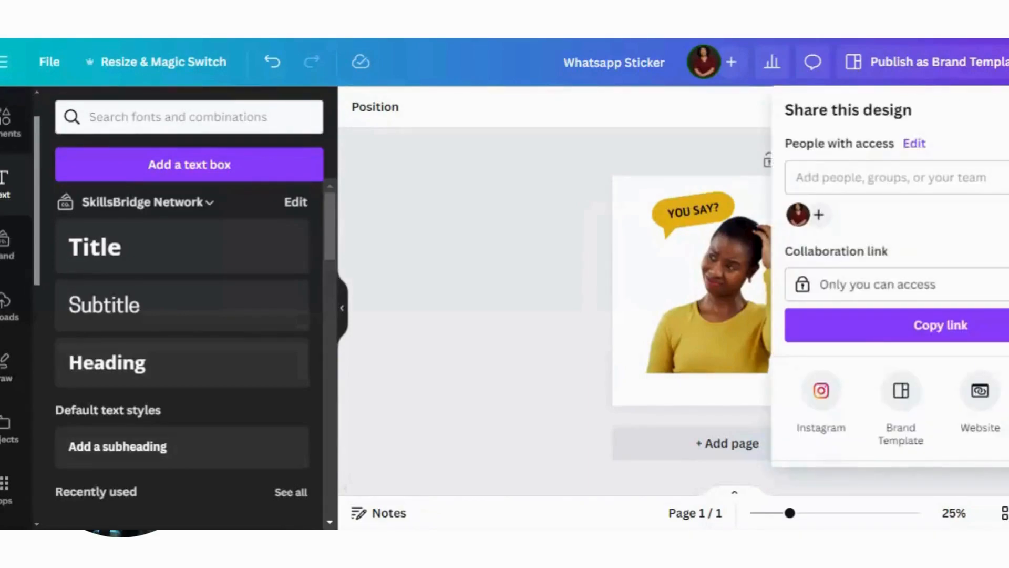
scroll(819, 407, down, 2)
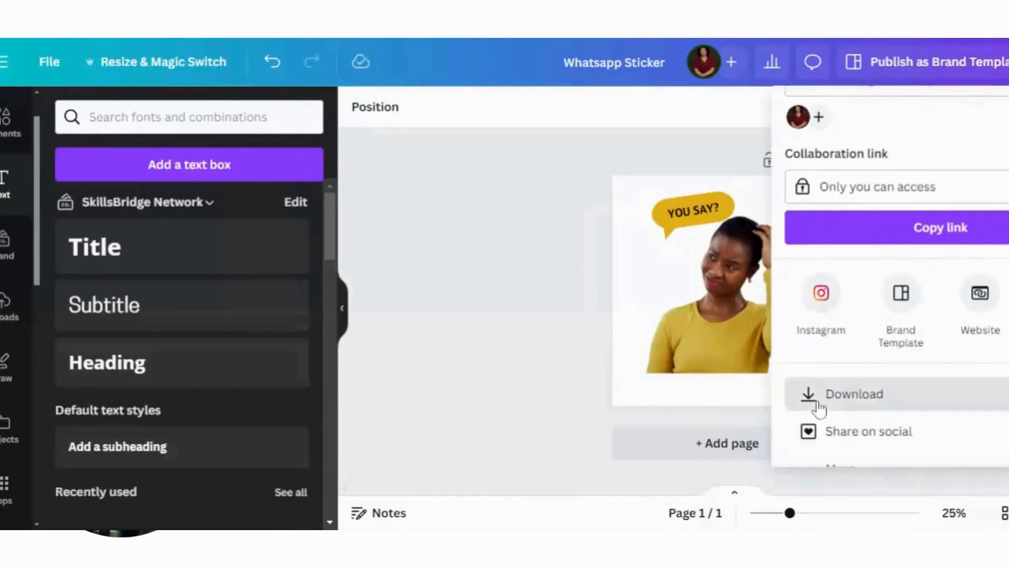
click(818, 405)
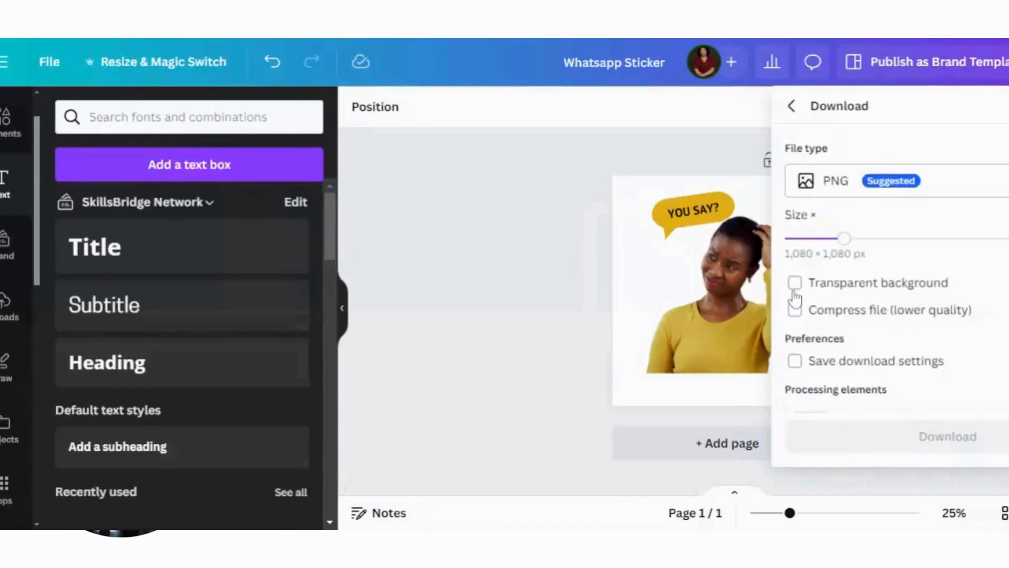
click(941, 282)
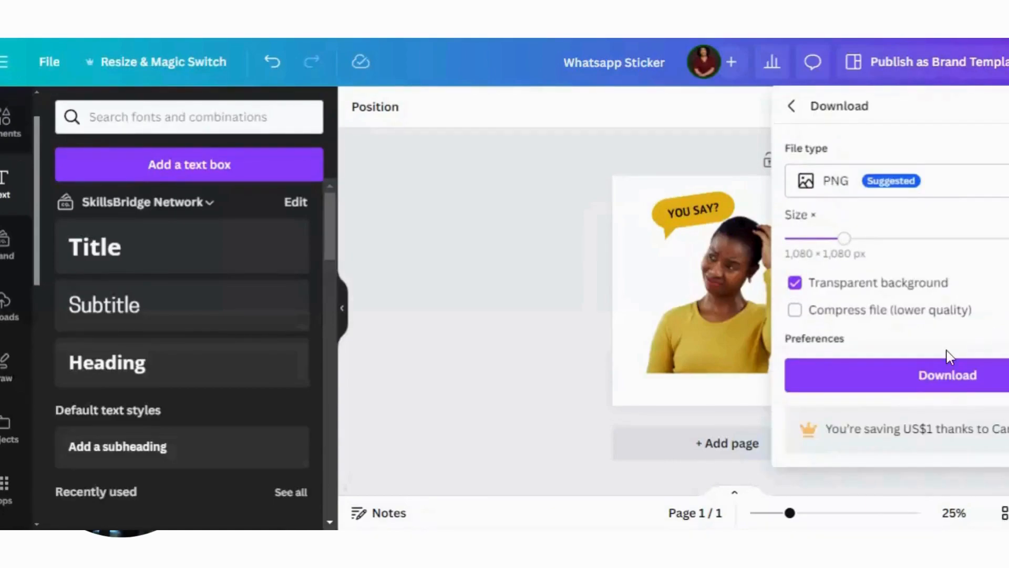
click(892, 390)
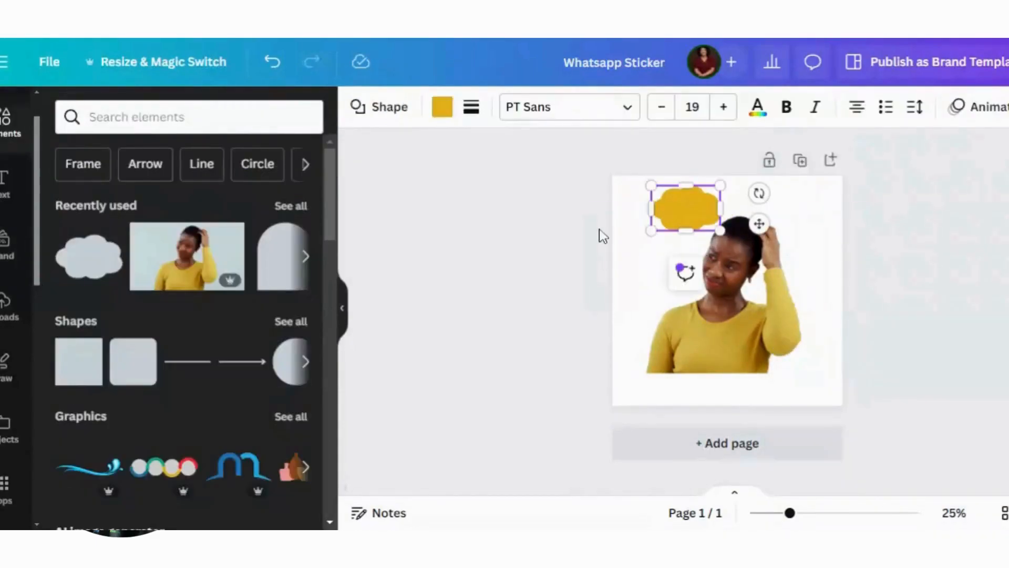
Step: Remove the cloud shape above the woman's head and insert a Round Speech Bubble from the shapes library
key(Delete)
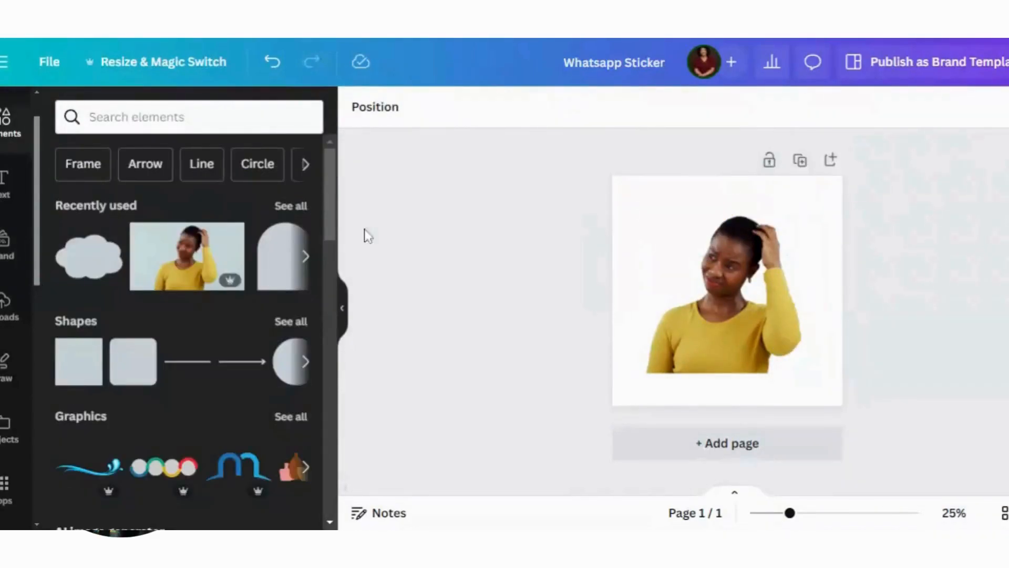
click(291, 323)
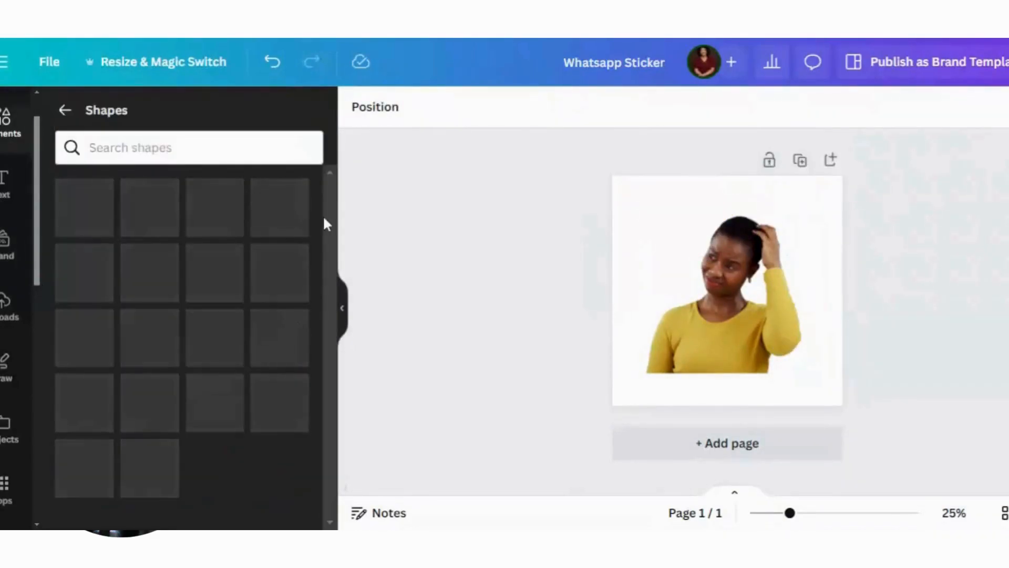
scroll(324, 308, down, 5)
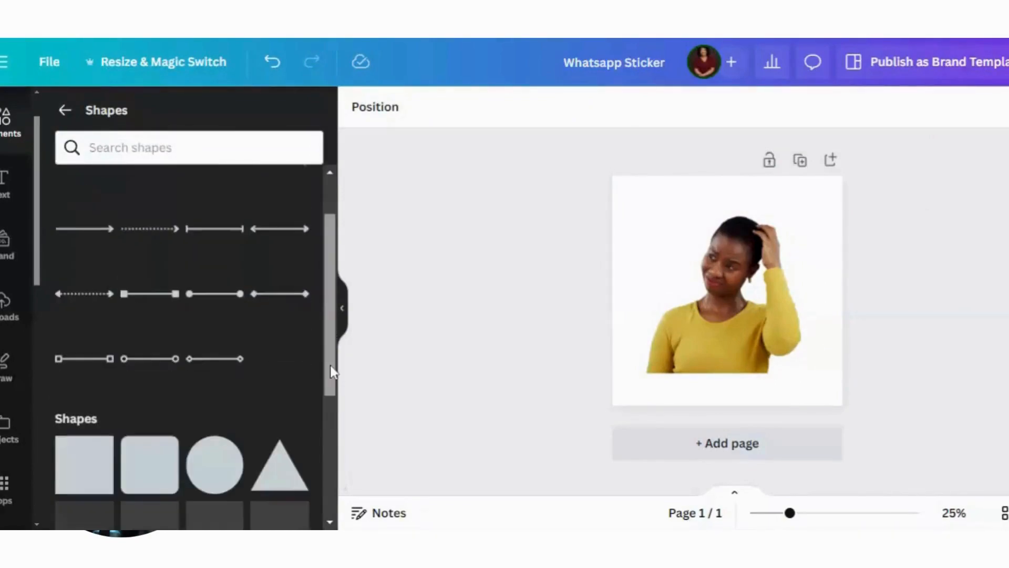
scroll(334, 470, down, 2)
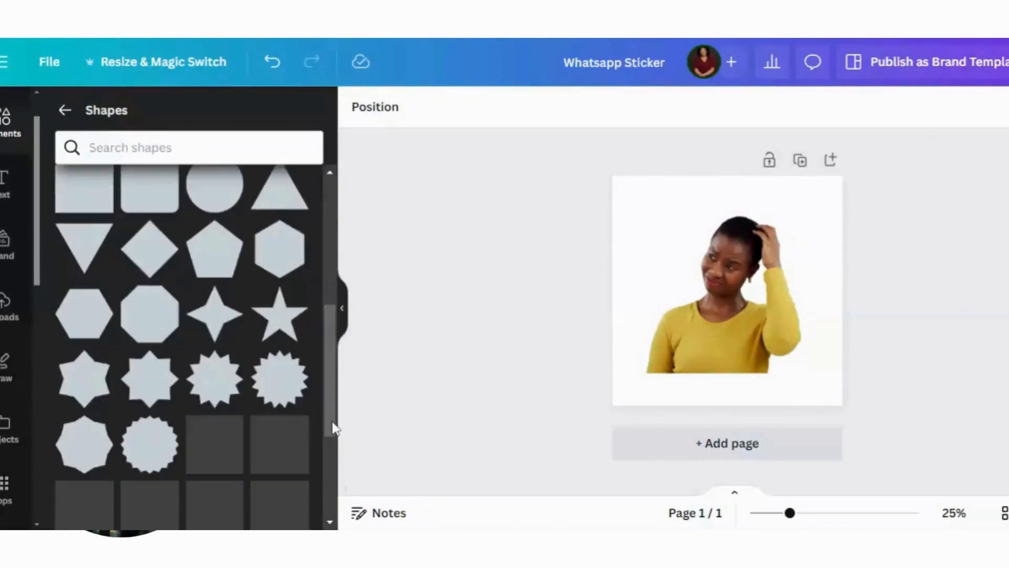
drag(332, 415, 332, 461)
scroll(331, 473, down, 4)
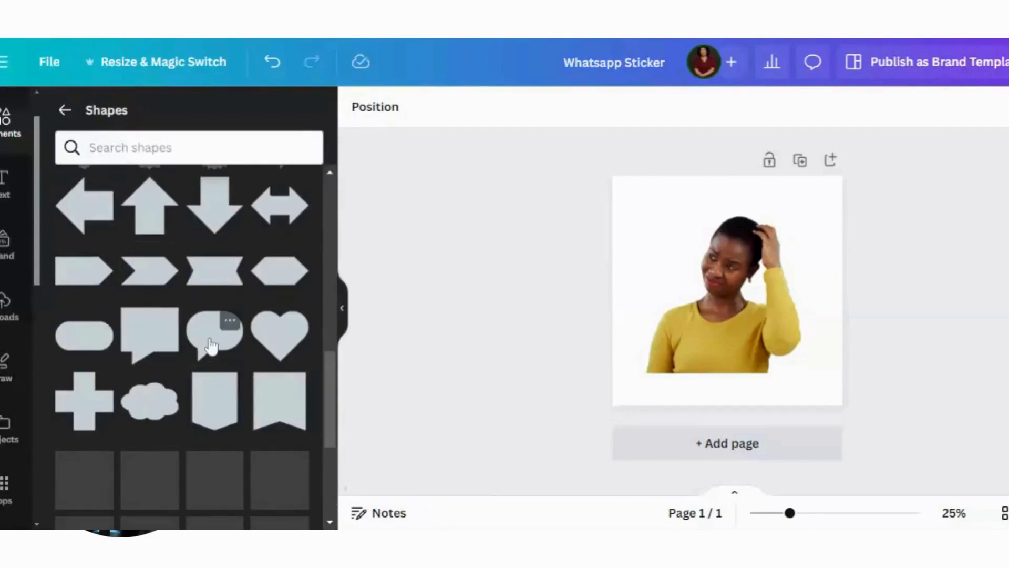
click(211, 346)
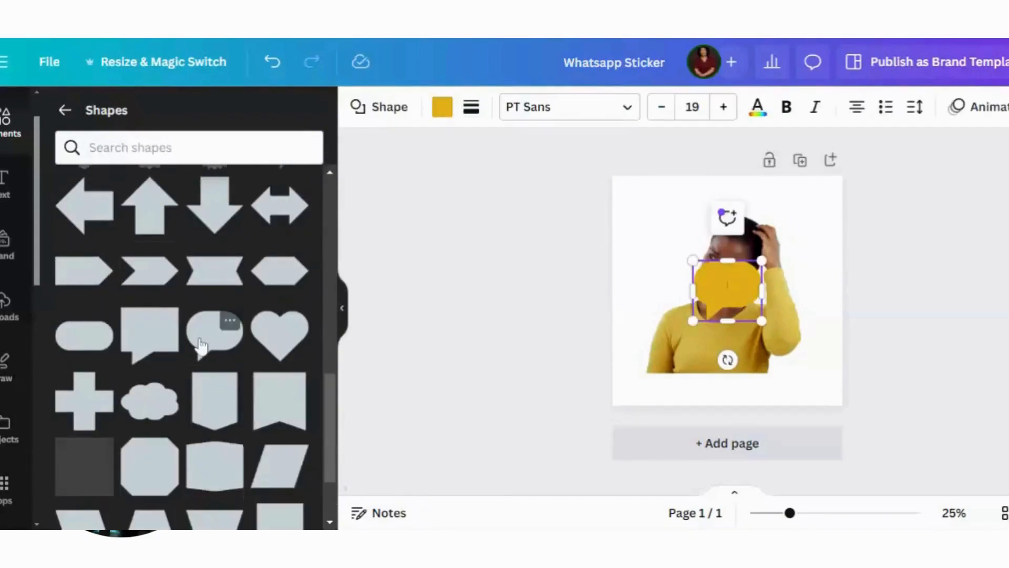
click(229, 322)
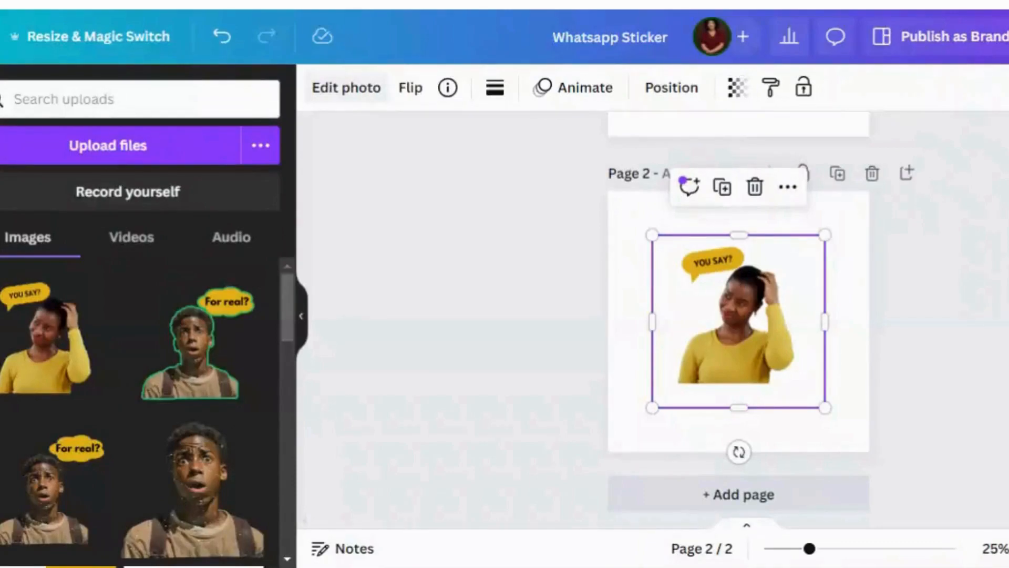
Step: Apply the Outline shadow effect to the sticker image on page 2
click(346, 87)
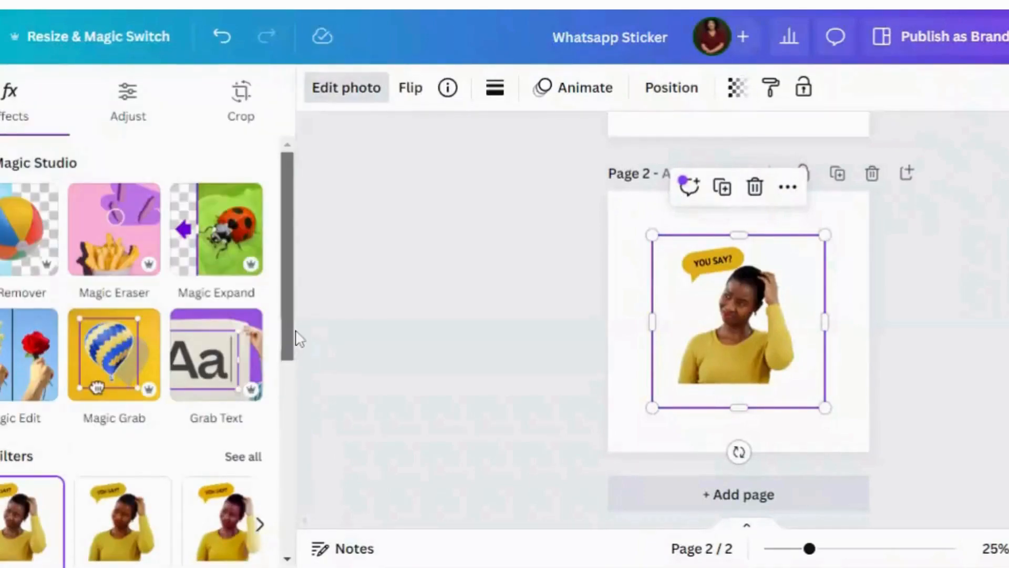
scroll(286, 347, down, 5)
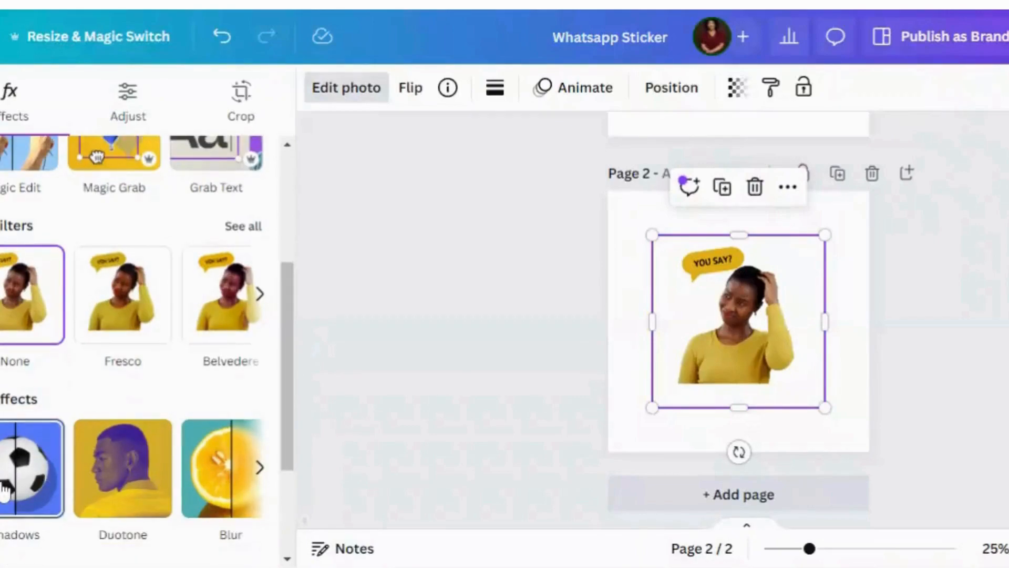
click(4, 488)
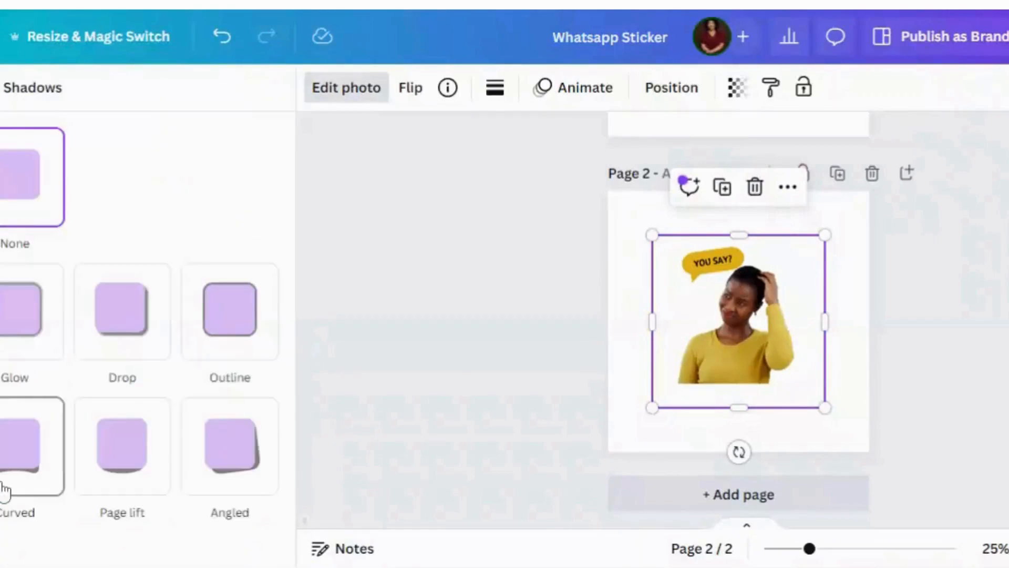
click(235, 331)
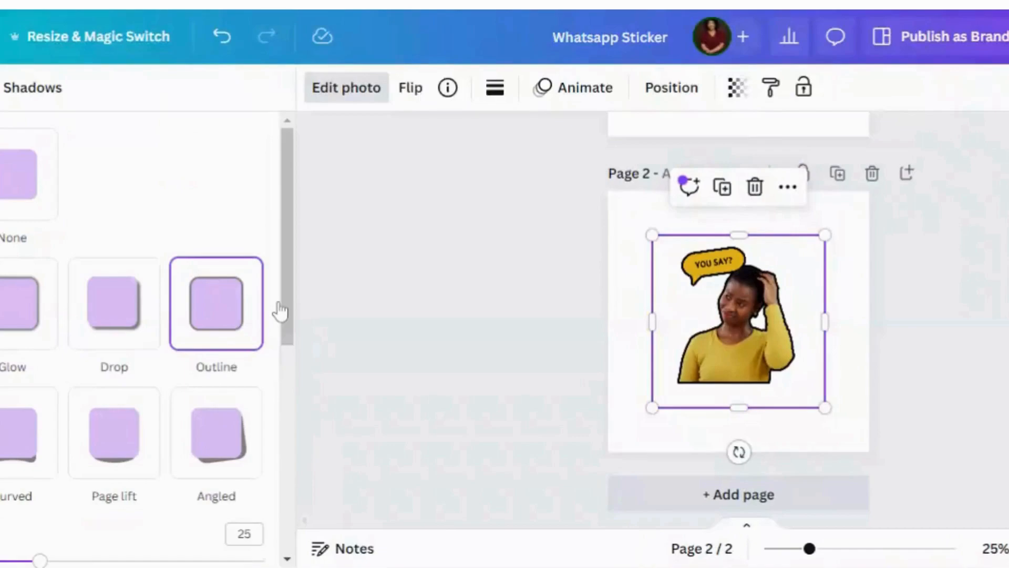
Step: Change the sticker's outline color from black to white
scroll(280, 311, down, 3)
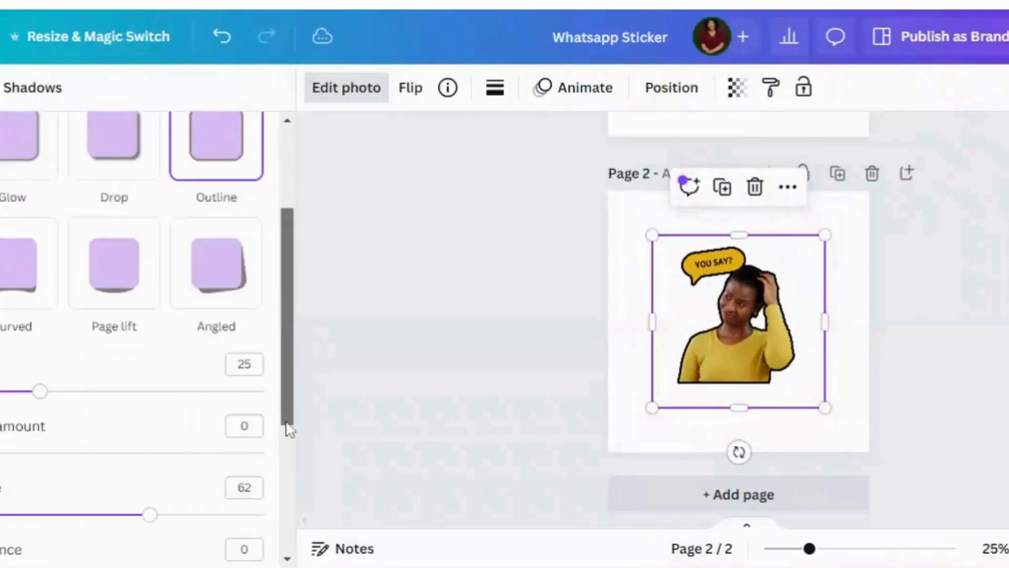
drag(289, 429, 293, 534)
click(248, 514)
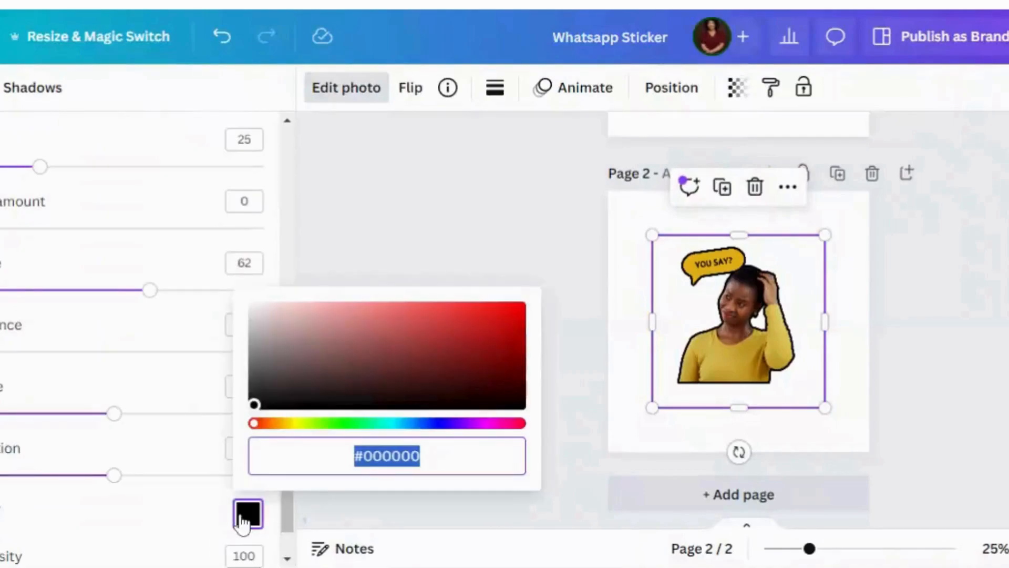
drag(255, 410, 248, 303)
click(630, 228)
Step: Set the background color of page 2 to black
click(634, 232)
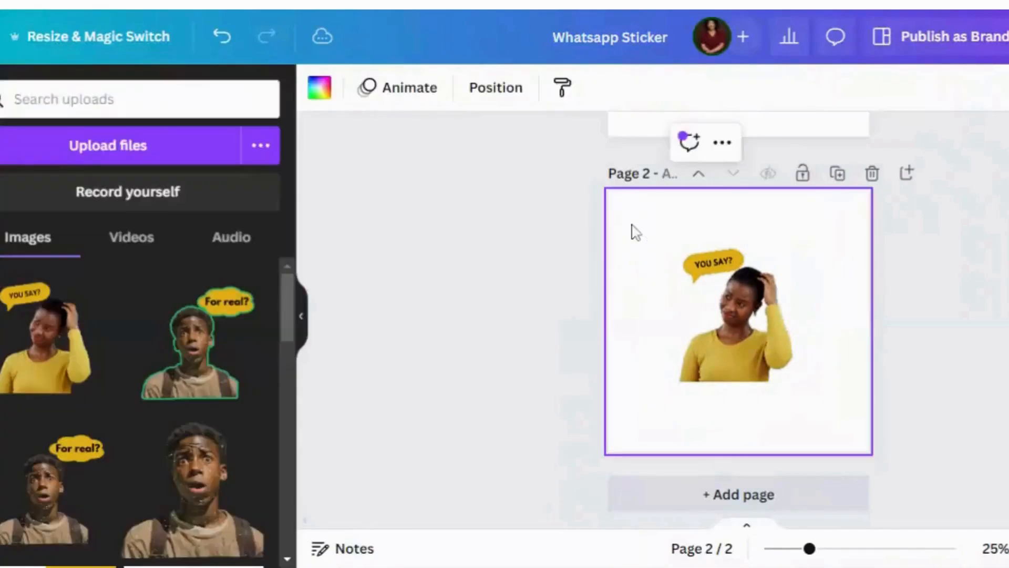
click(322, 90)
click(38, 205)
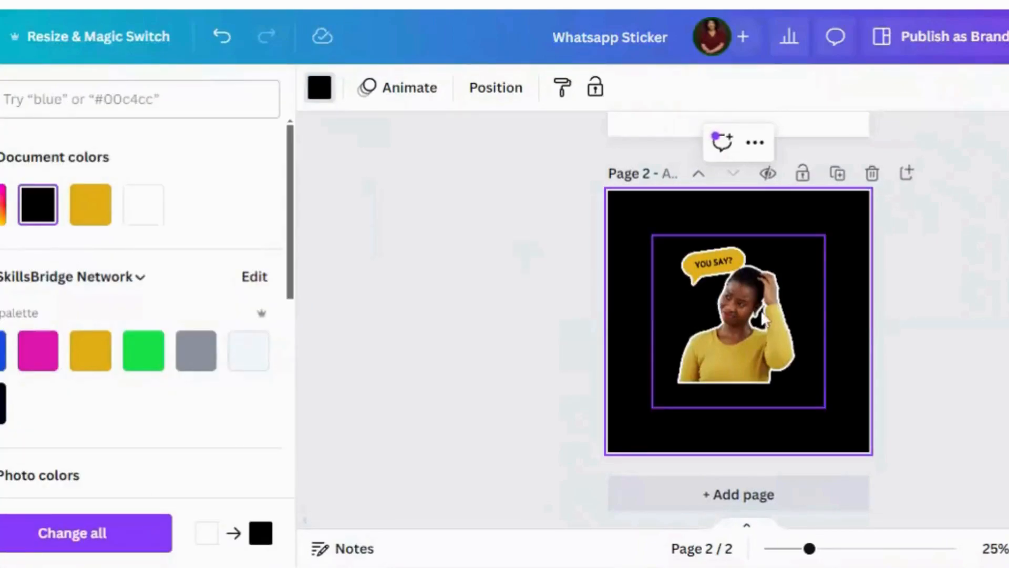
Step: Enlarge the outlined sticker to about 897 × 897, center it on page 2 and start exporting the design
click(826, 408)
drag(825, 408, 869, 452)
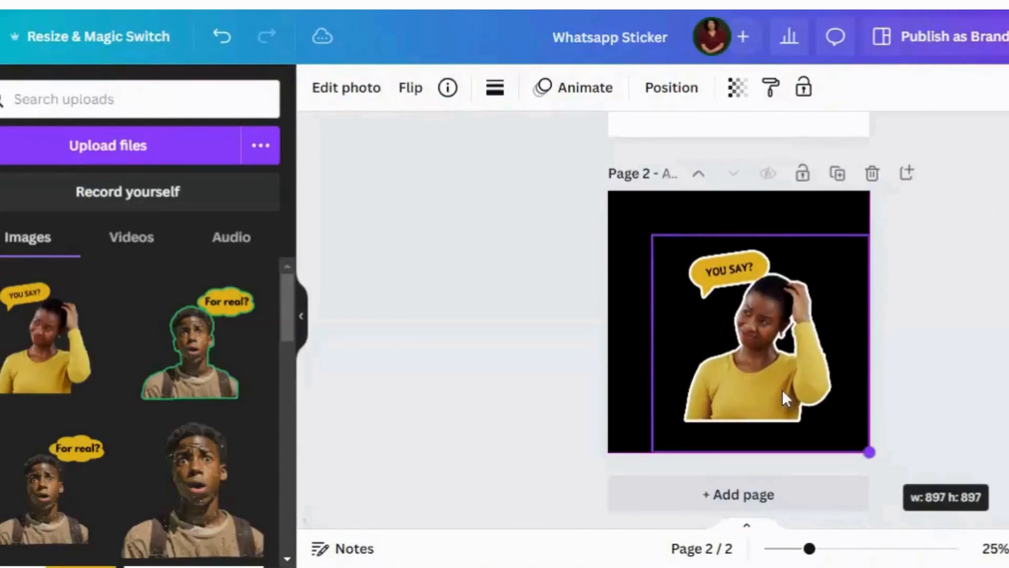
drag(782, 389, 759, 370)
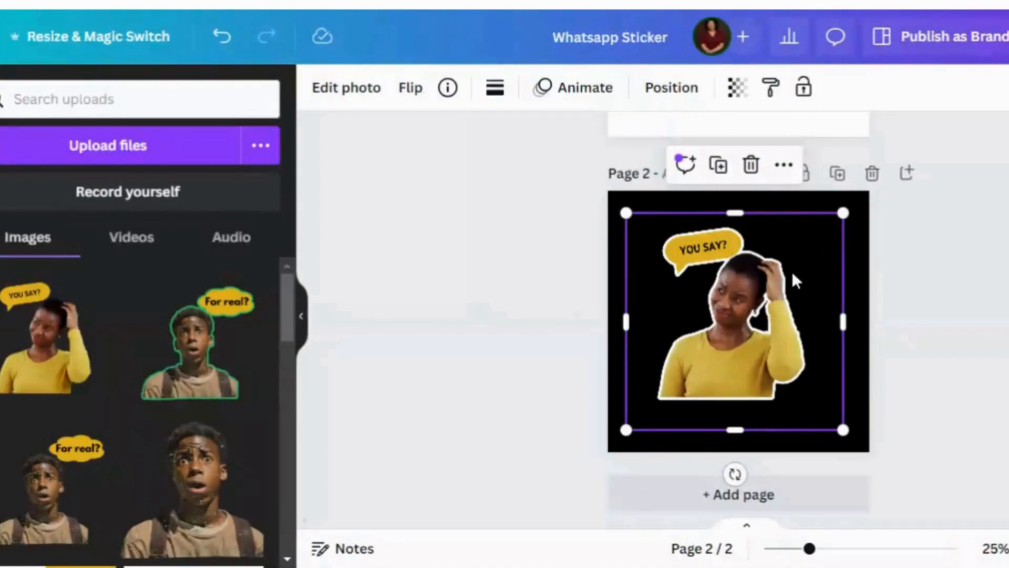
click(1008, 36)
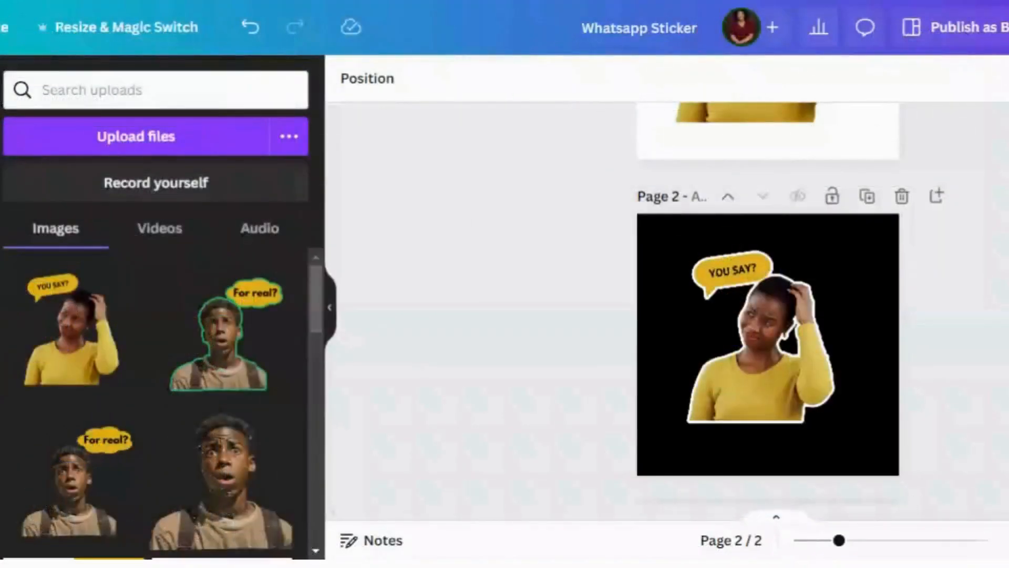
Step: Add a third page and paste the exported image of the white-outlined sticker onto it
click(827, 505)
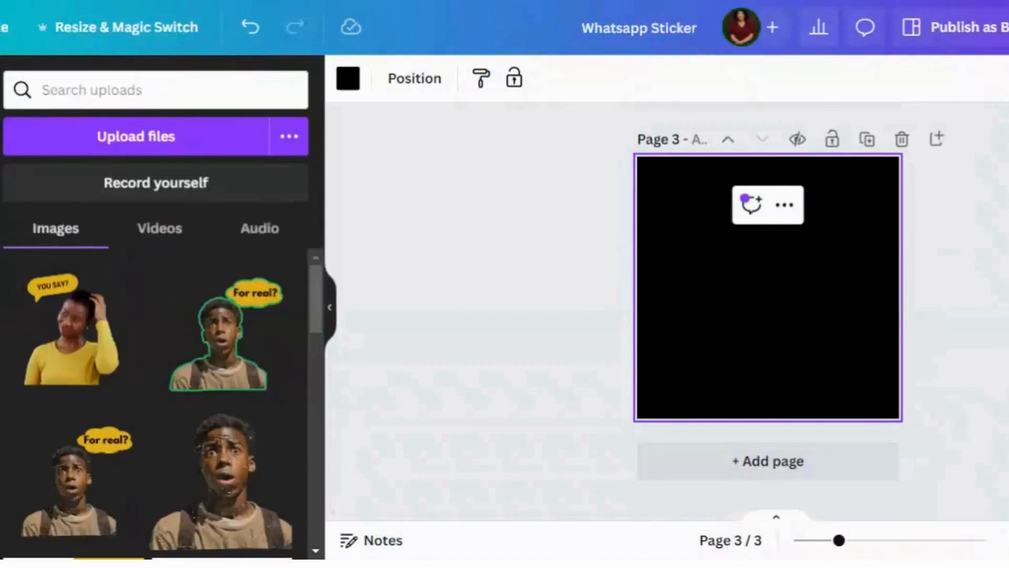
key(ctrl+v)
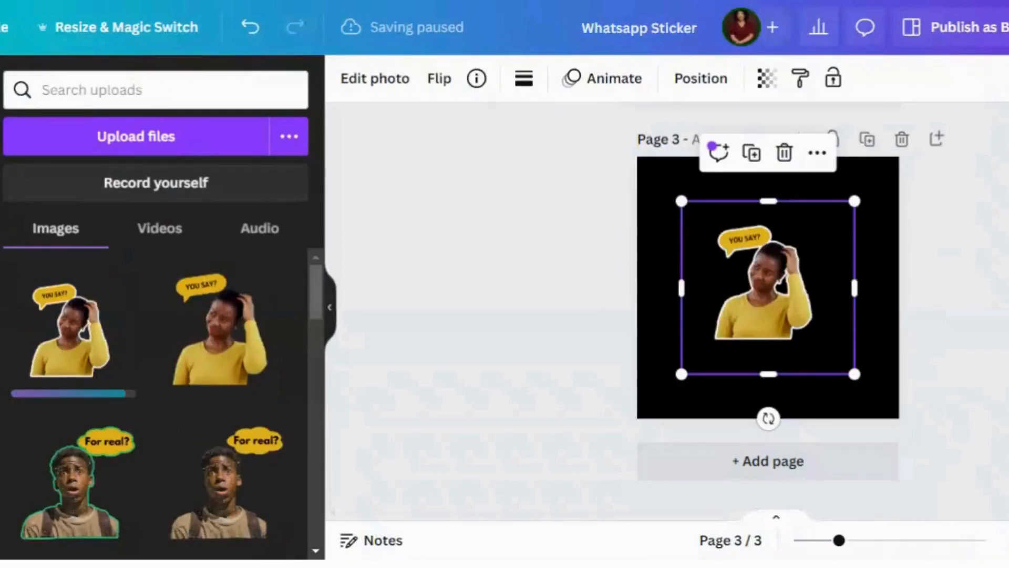
Step: Set the background color of page 3 to white
click(648, 256)
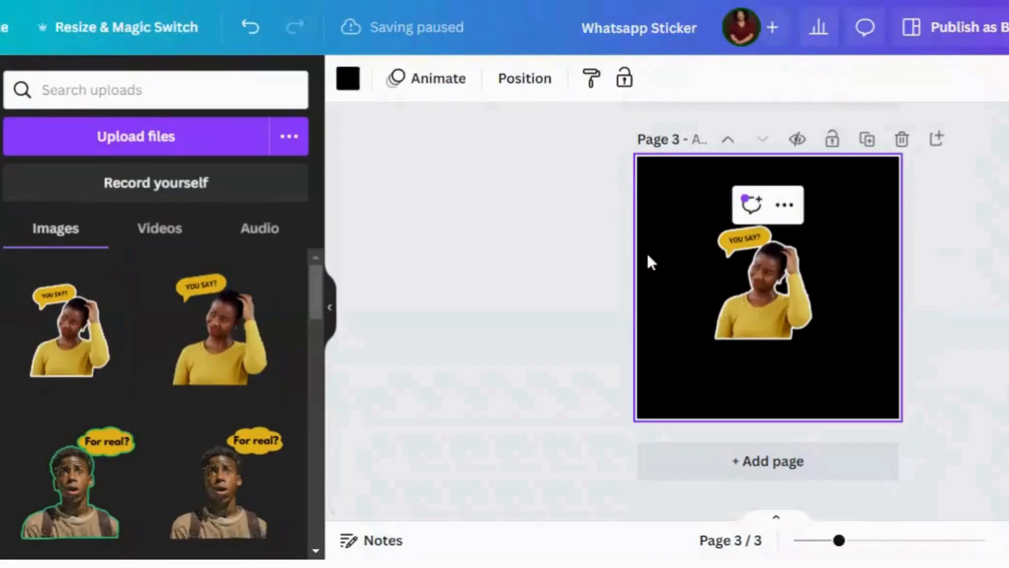
click(349, 79)
click(173, 200)
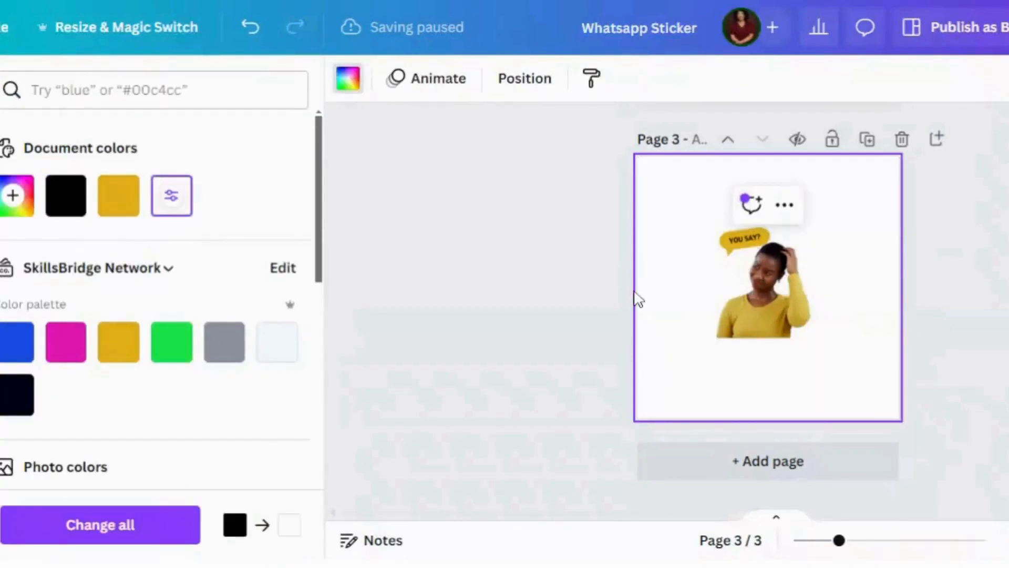
Step: Apply the Drop shadow effect to the outlined sticker image on page 3
click(771, 293)
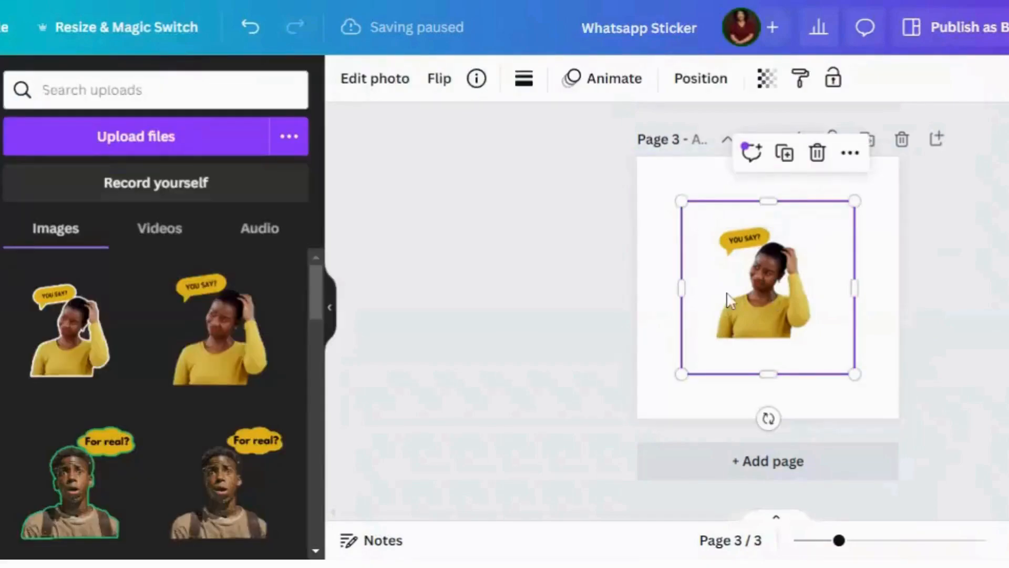
click(364, 86)
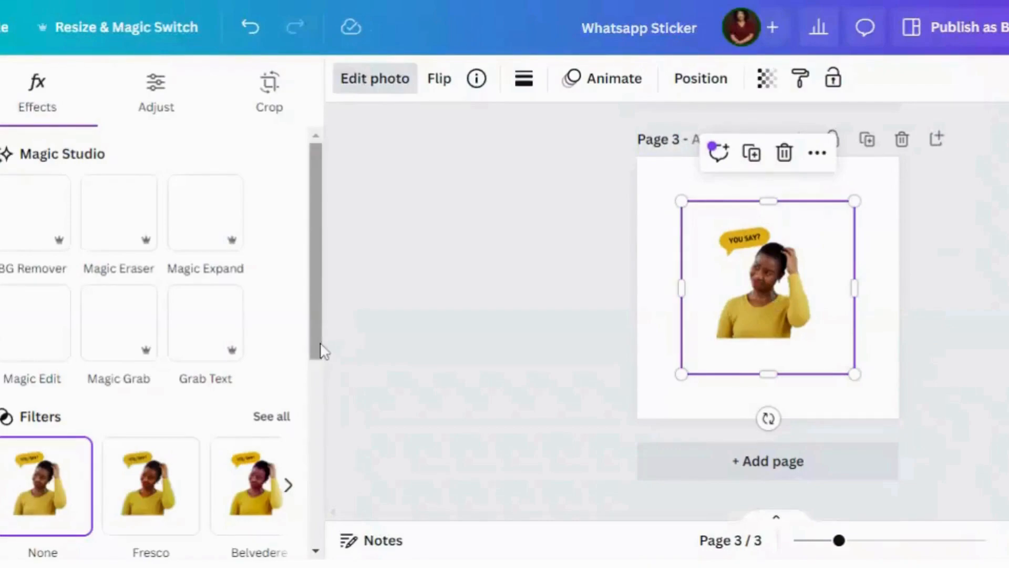
scroll(316, 347, down, 3)
scroll(158, 446, down, 4)
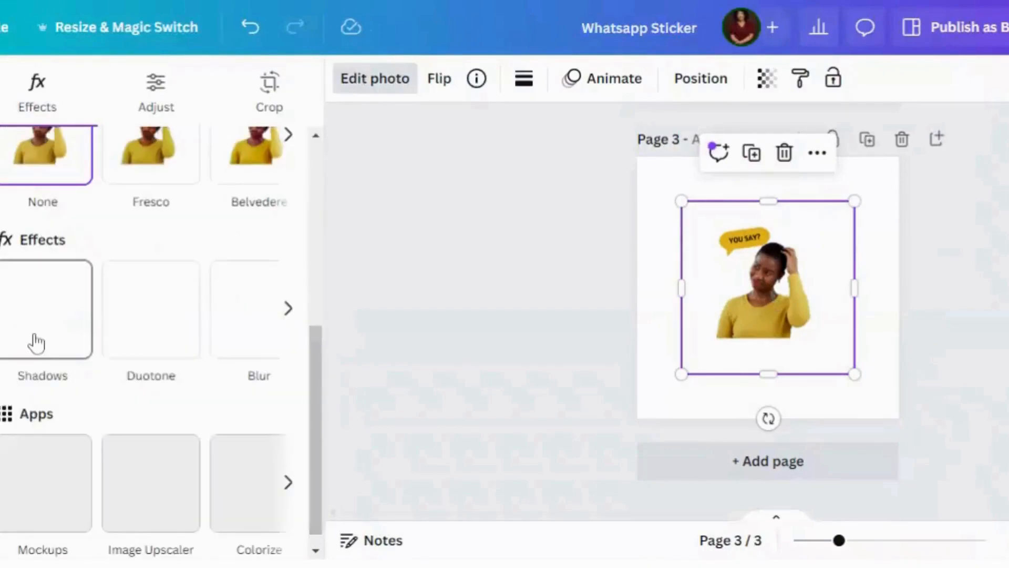
click(35, 342)
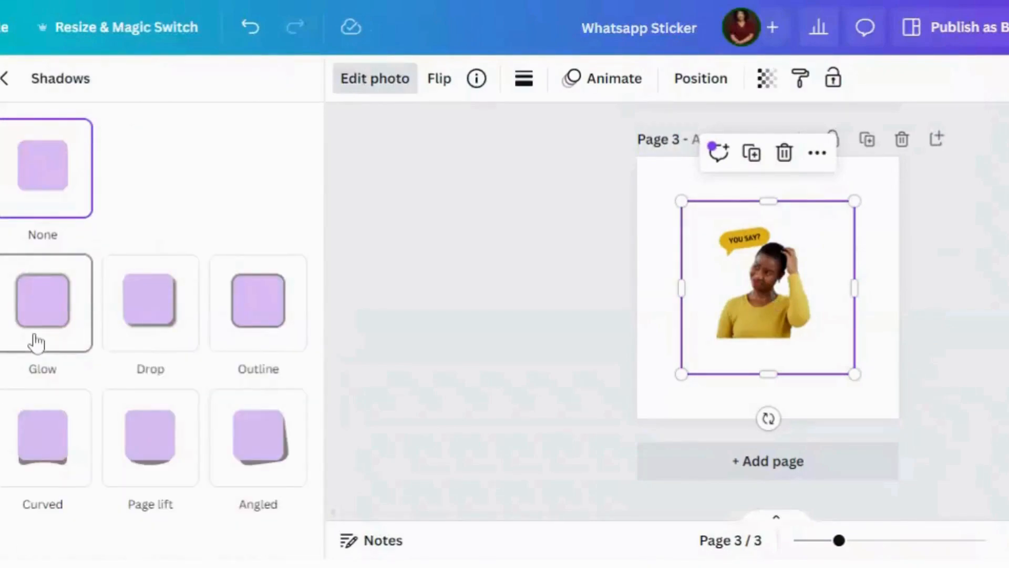
click(163, 338)
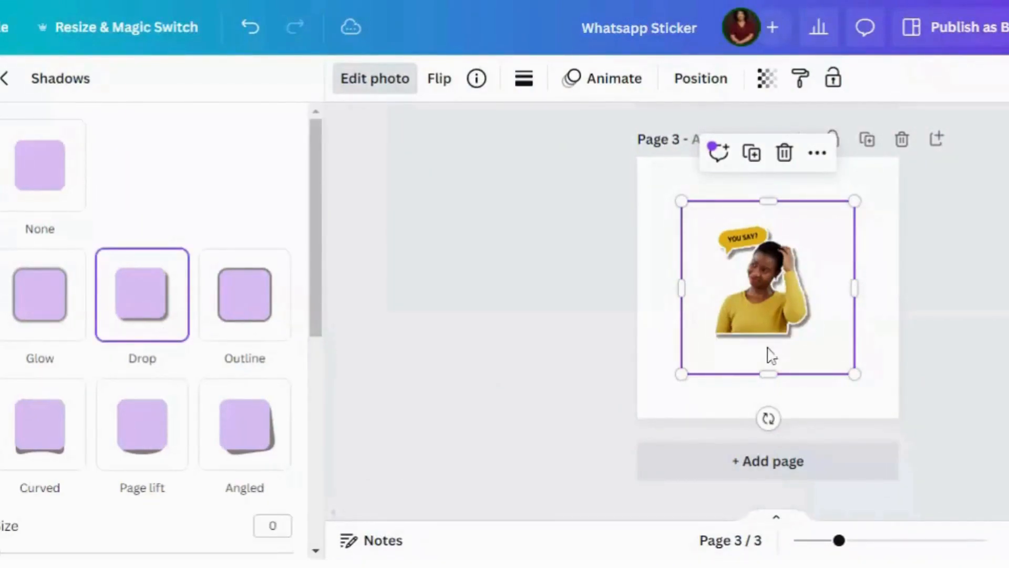
Step: Enlarge the sticker image to 1,080 × 1,080 so it fills page 3
drag(855, 374, 899, 418)
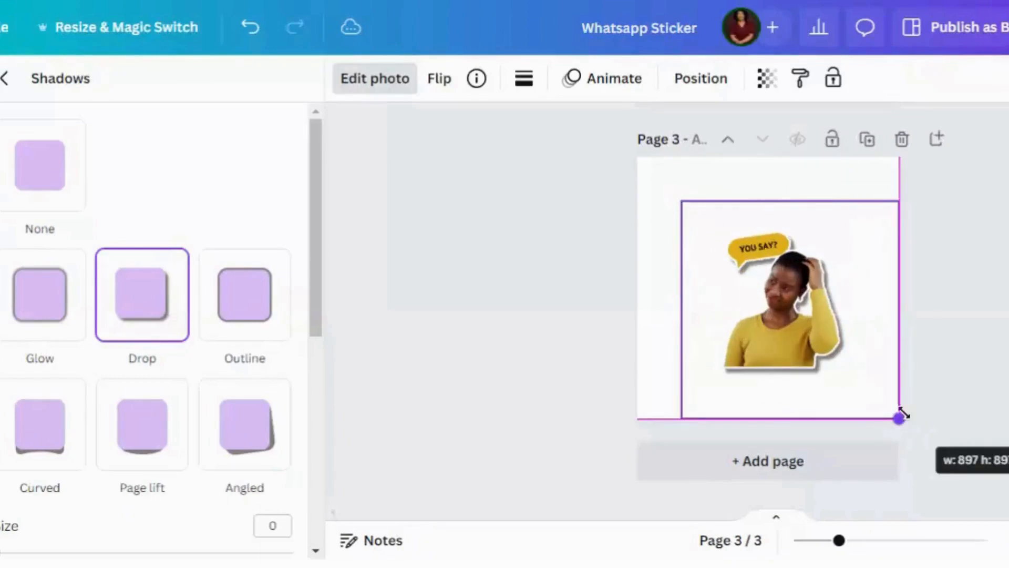
drag(682, 201, 637, 157)
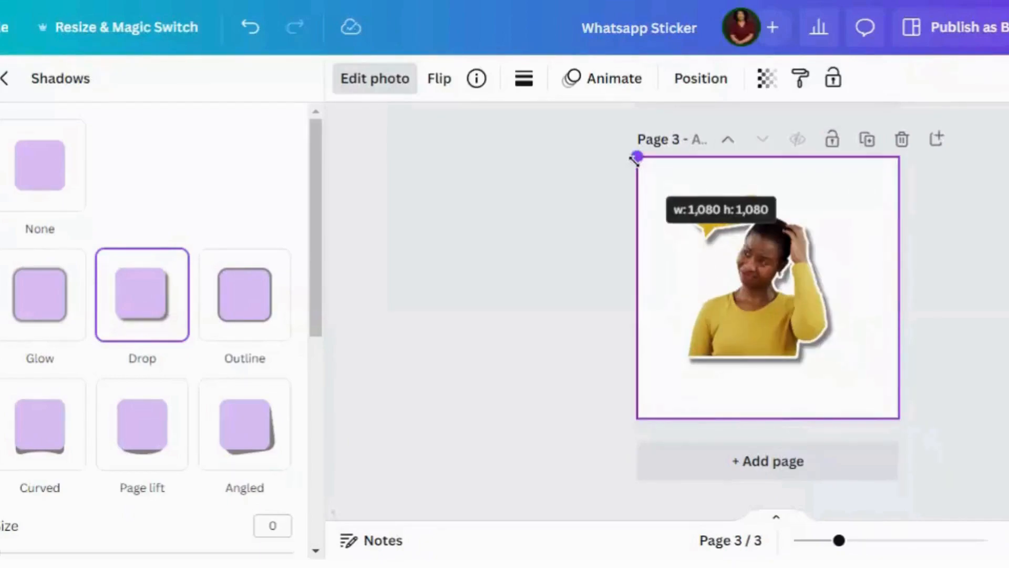